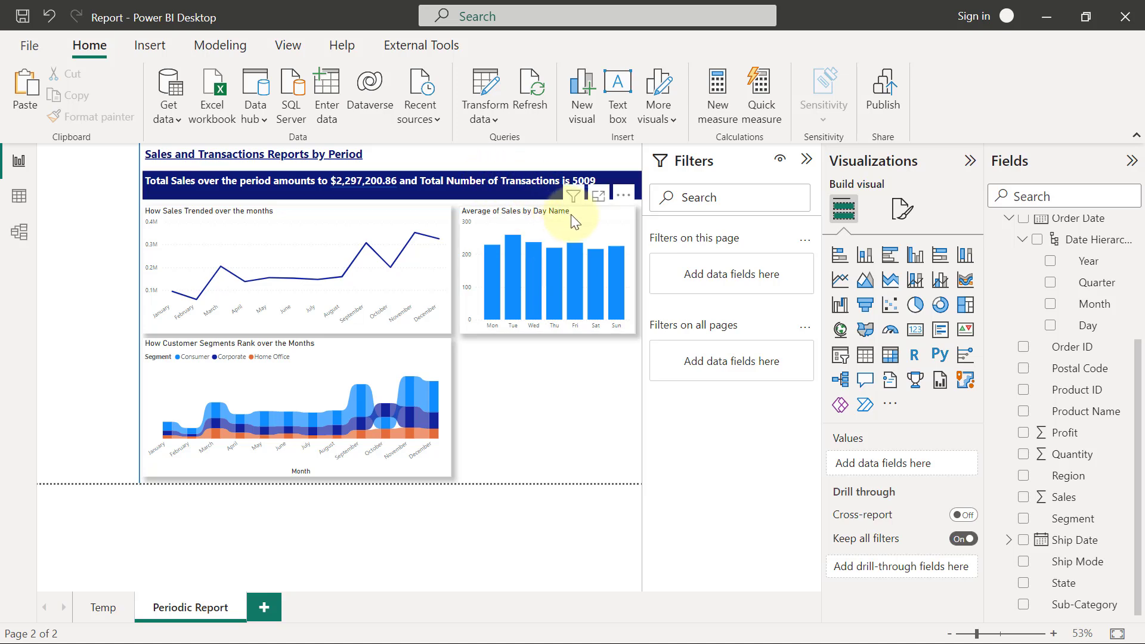
Replace the day-of-week chart's General title text with 'Average Sales by Day of Week'
{"action": "left_click", "coordinate": [574, 221]}
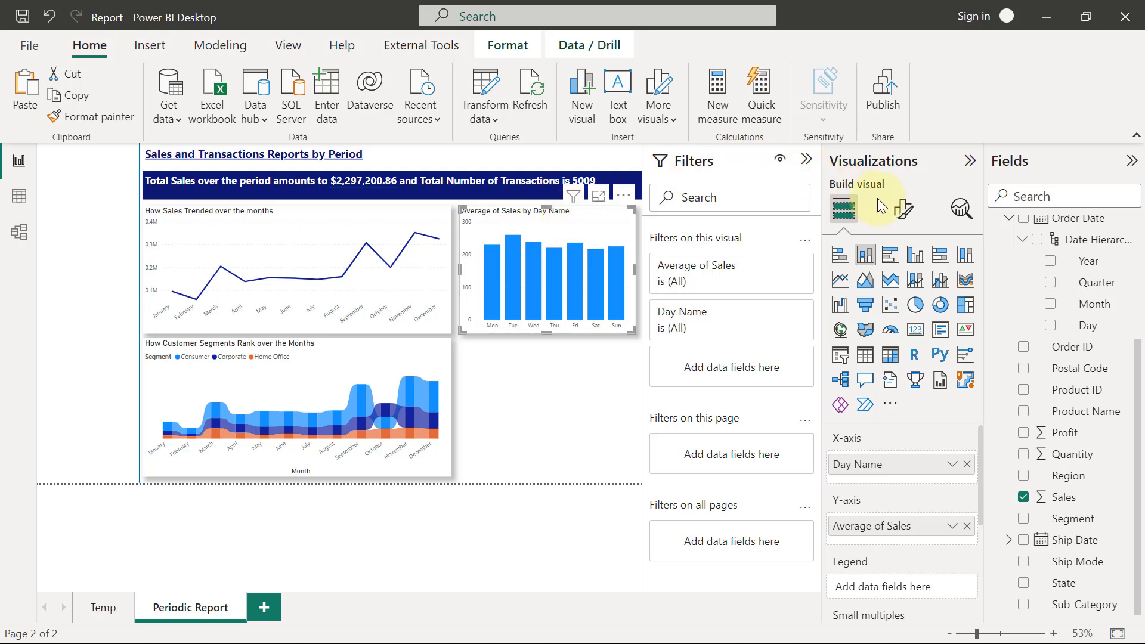
{"action": "left_click", "coordinate": [901, 220]}
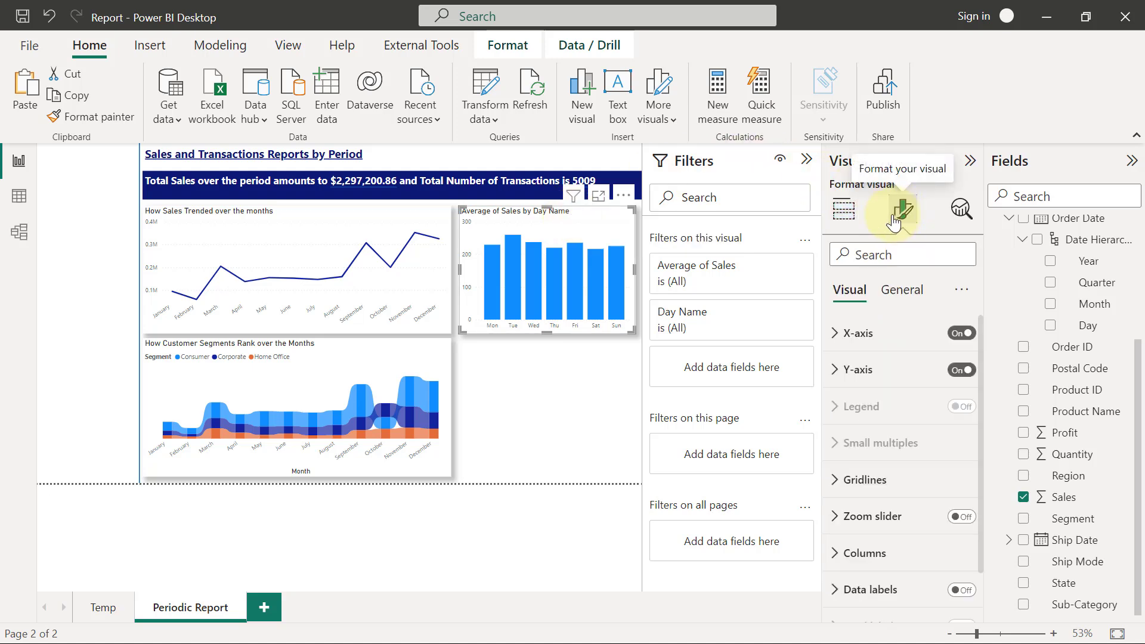
{"action": "left_click", "coordinate": [900, 292]}
{"action": "left_click", "coordinate": [847, 369]}
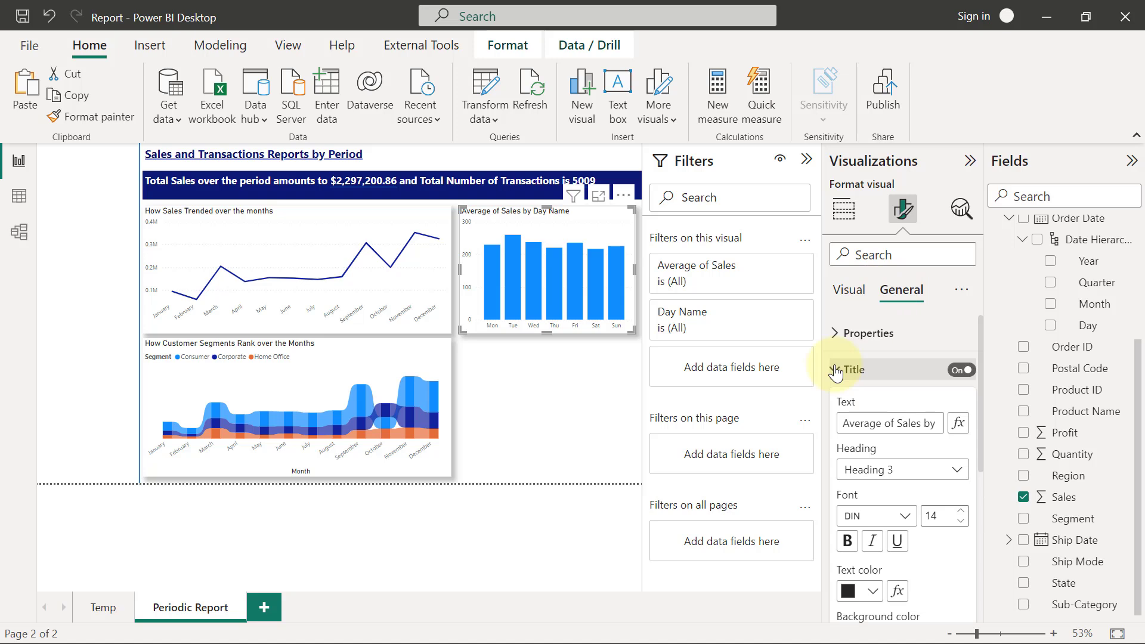
{"action": "left_click", "coordinate": [878, 423]}
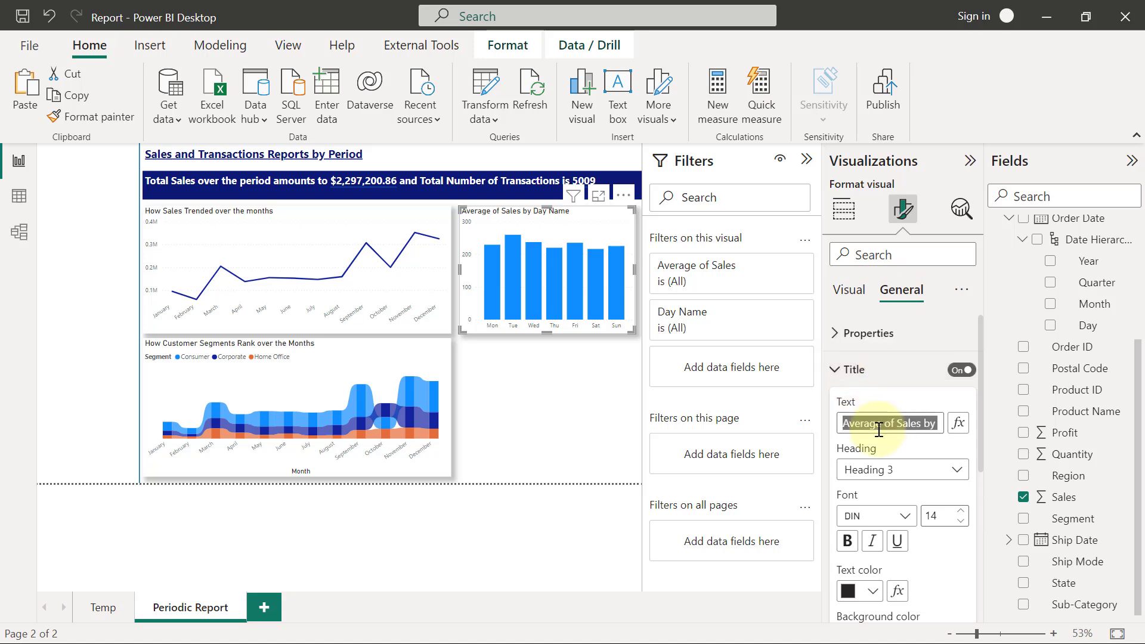
{"action": "type", "text": "Ave"}
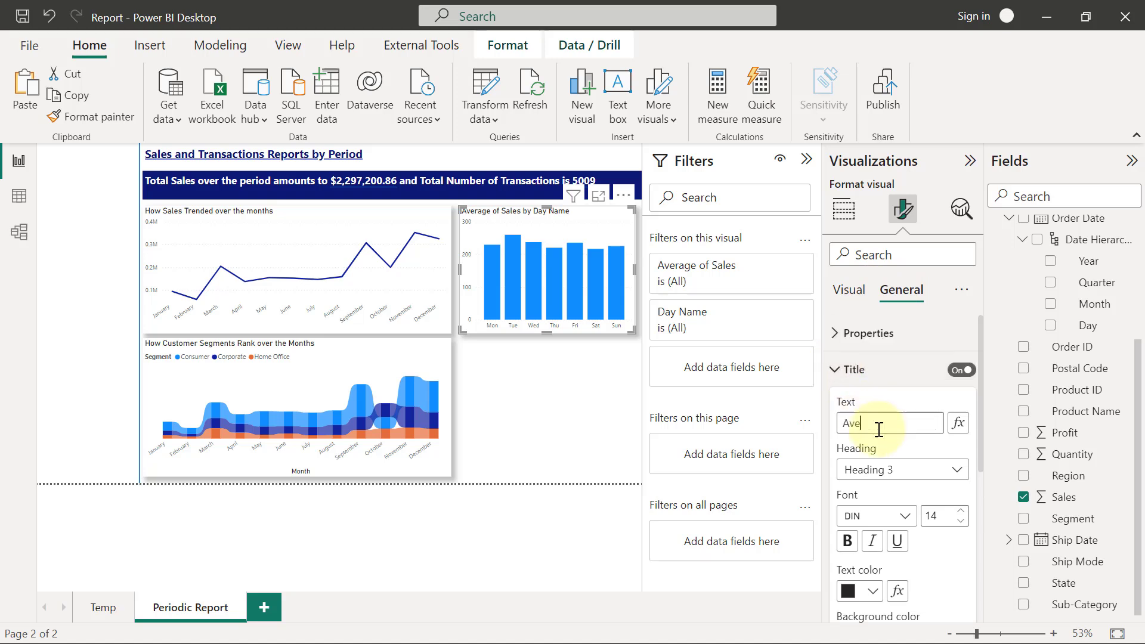
{"action": "type", "text": "rage Sales "}
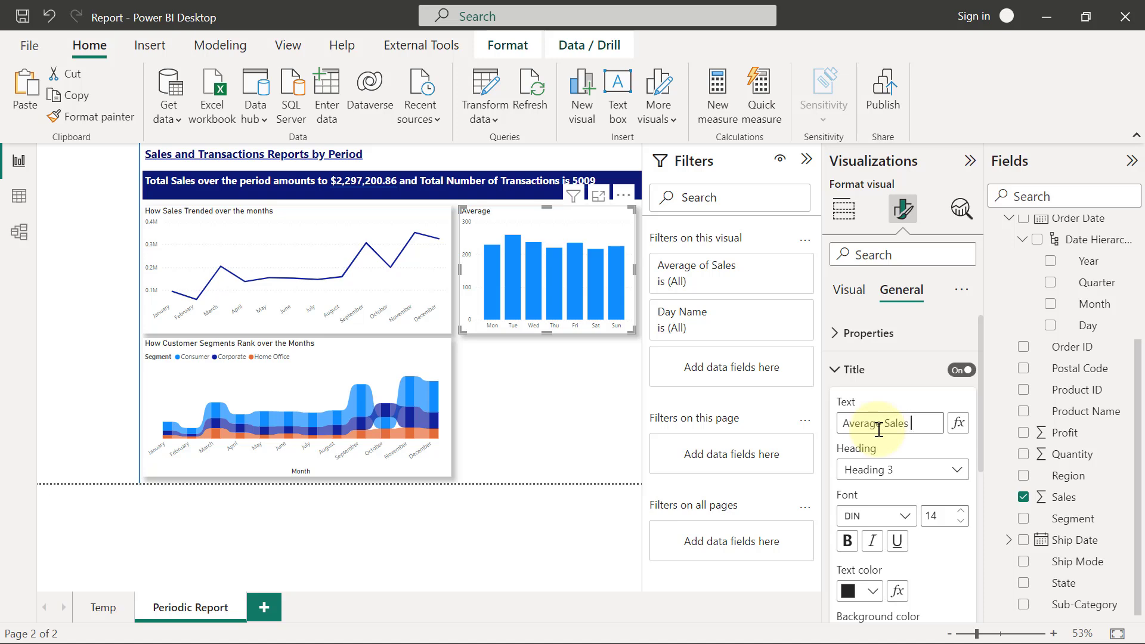
{"action": "type", "text": "by Day of Week"}
Collapse Title and expand the Visual tab's Columns settings to reveal the column colour picker
{"action": "left_click", "coordinate": [841, 373]}
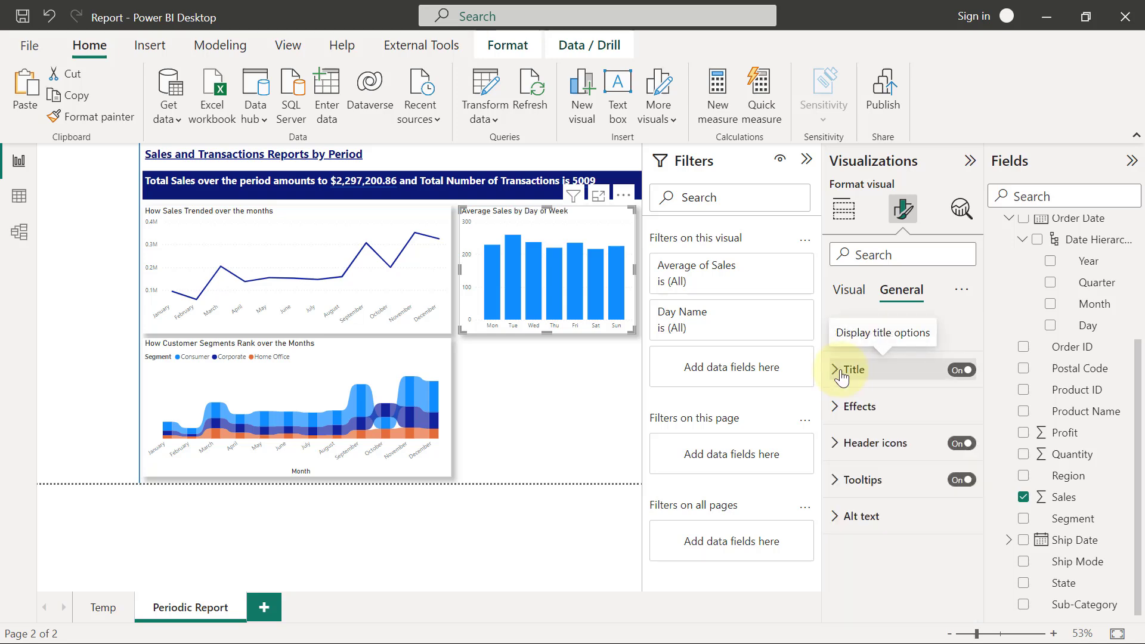
{"action": "left_click", "coordinate": [849, 296]}
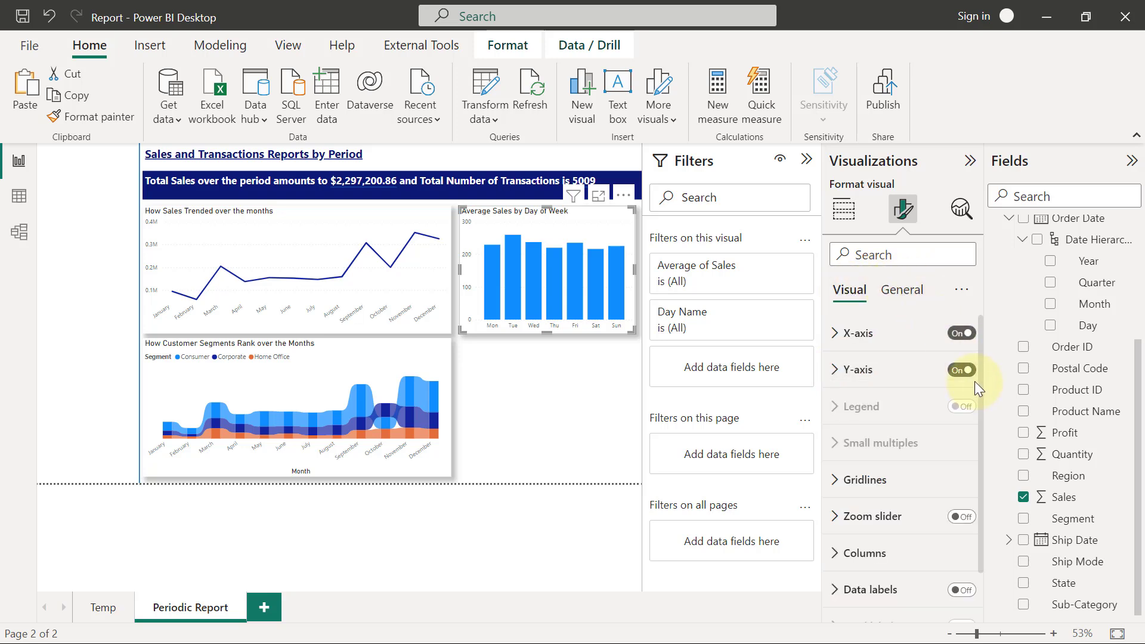
{"action": "left_click", "coordinate": [849, 555]}
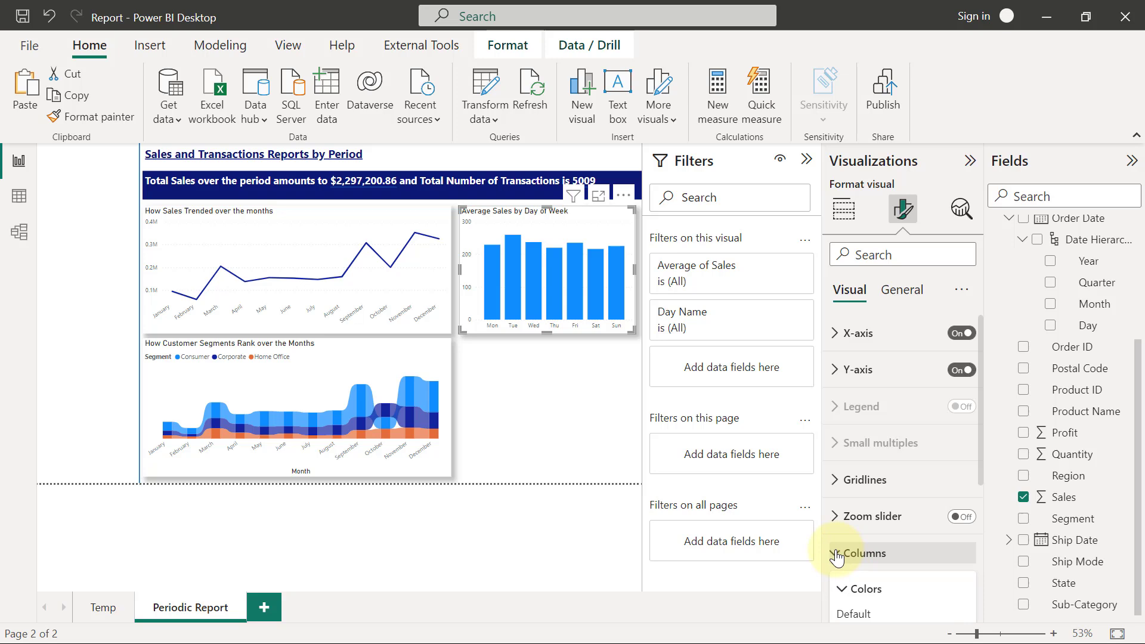
{"action": "left_click_drag", "start_coordinate": [978, 382], "coordinate": [977, 460]}
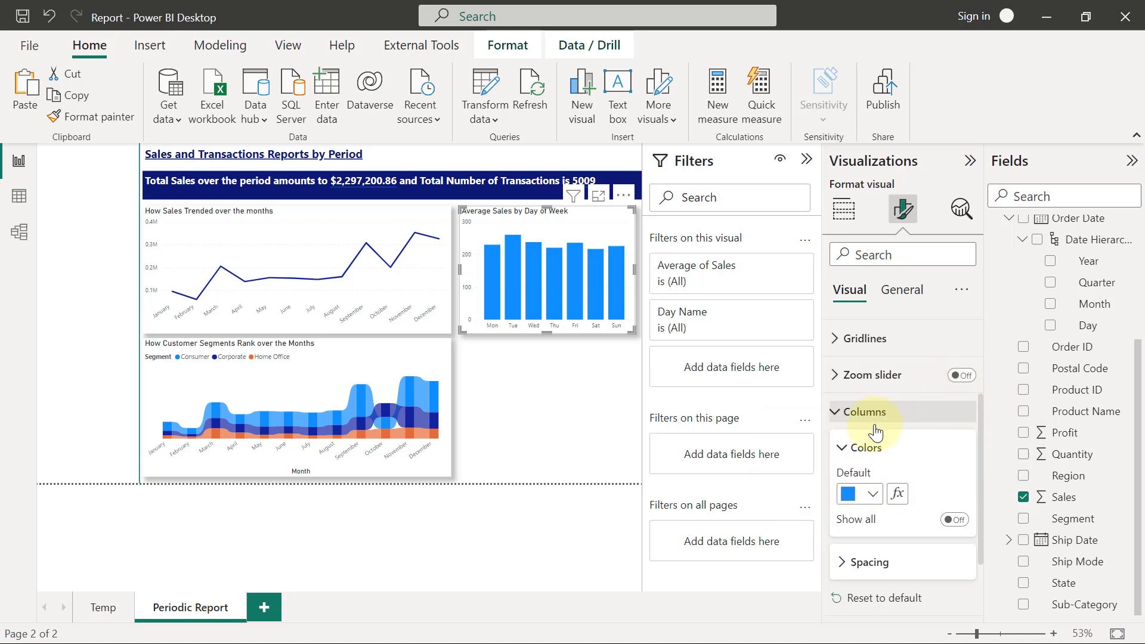
Turn on data labels for the chart and review their value settings
{"action": "left_click", "coordinate": [846, 448]}
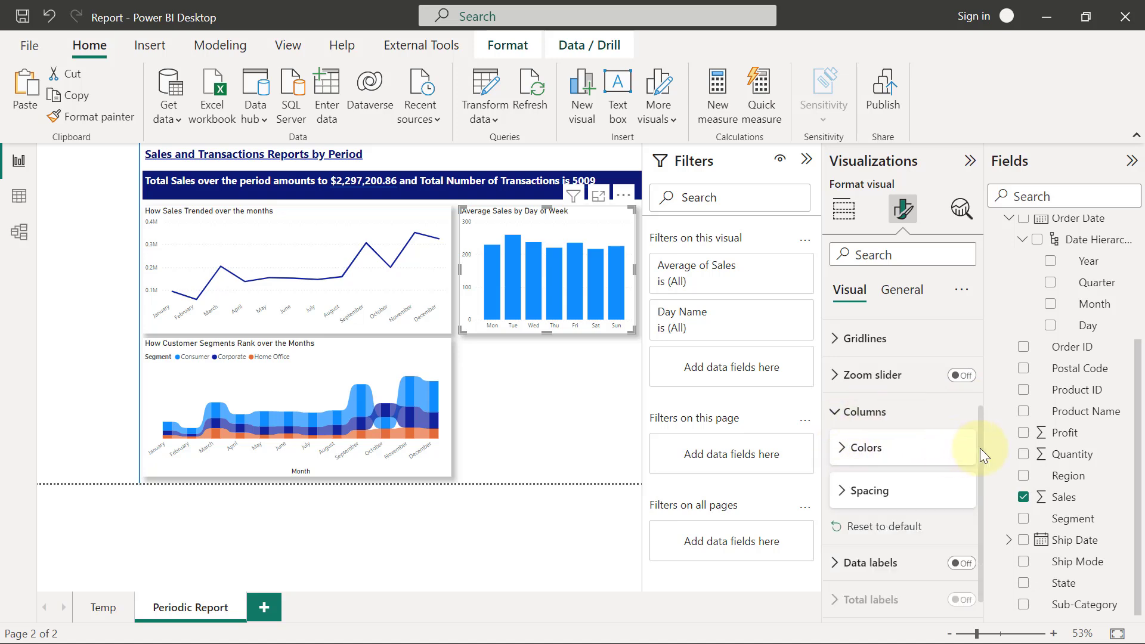
{"action": "left_click", "coordinate": [842, 563]}
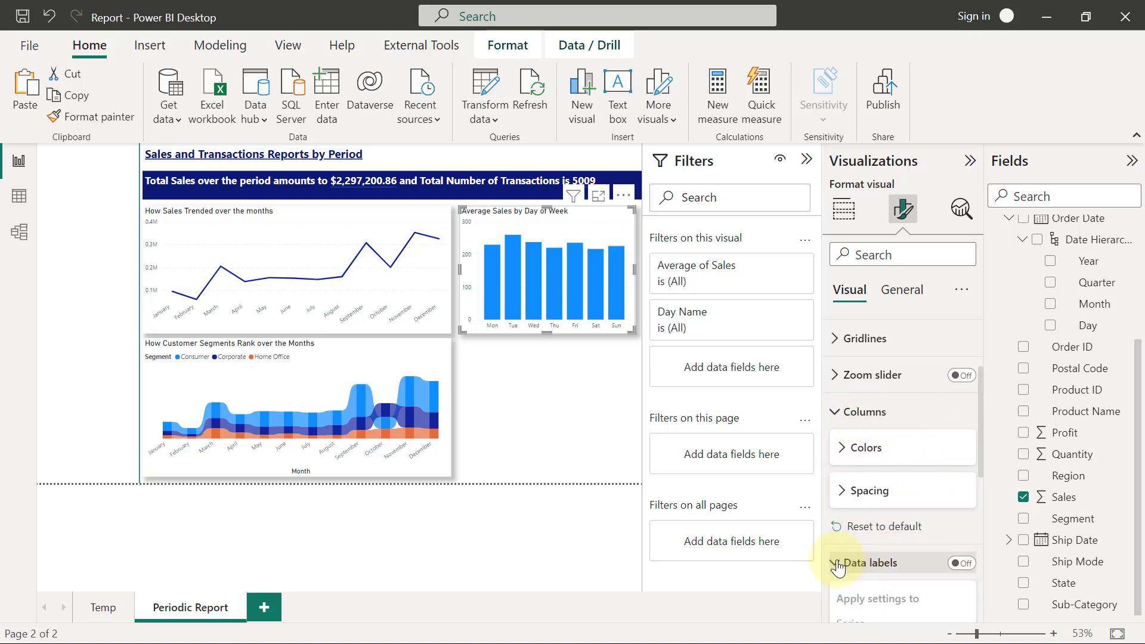
{"action": "left_click", "coordinate": [954, 563]}
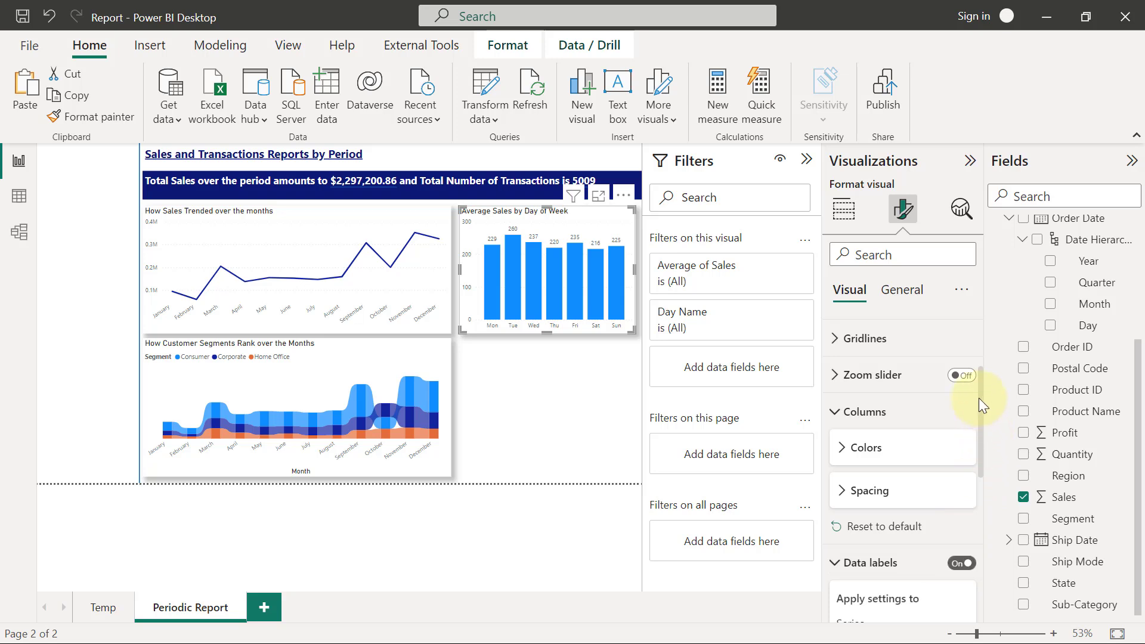
{"action": "left_click_drag", "start_coordinate": [978, 398], "coordinate": [894, 503]}
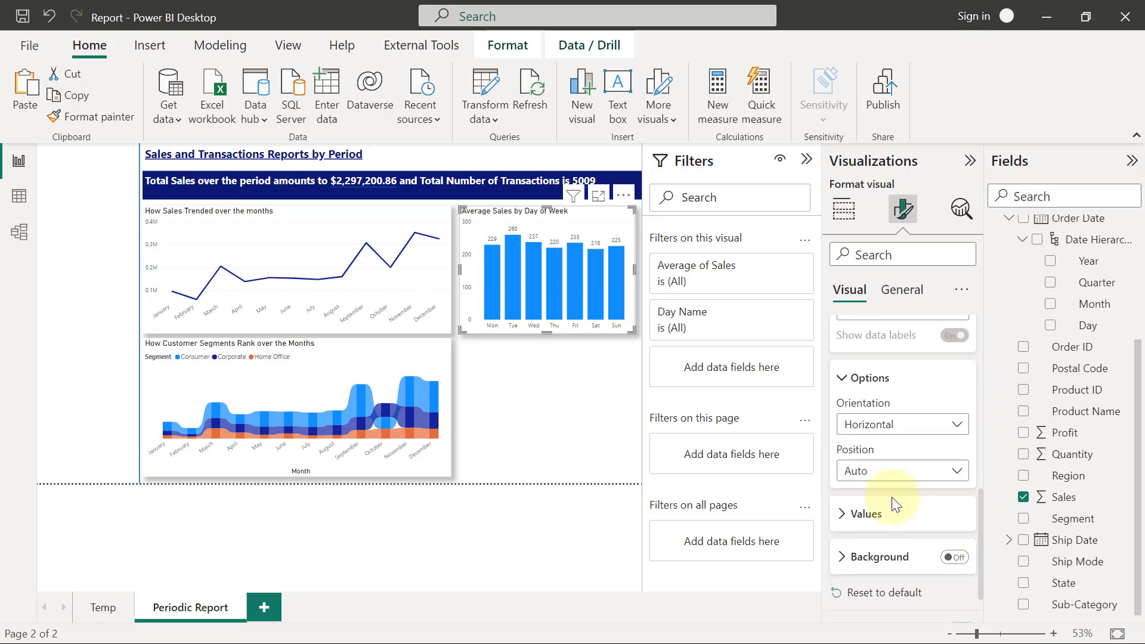
{"action": "left_click", "coordinate": [848, 516]}
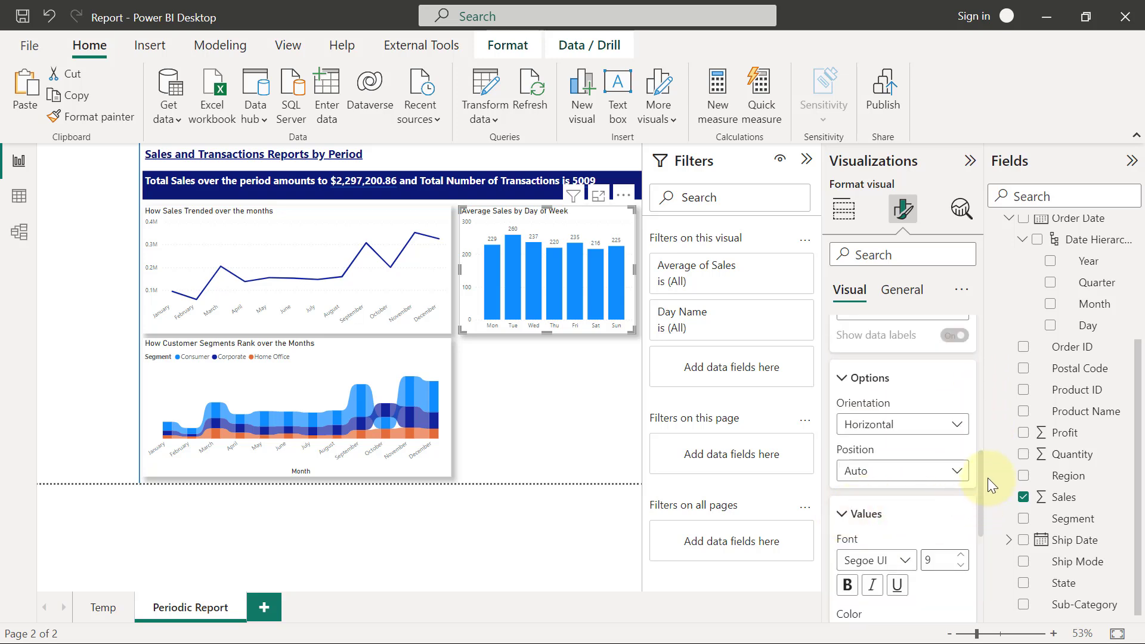
{"action": "left_click_drag", "start_coordinate": [979, 471], "coordinate": [978, 512]}
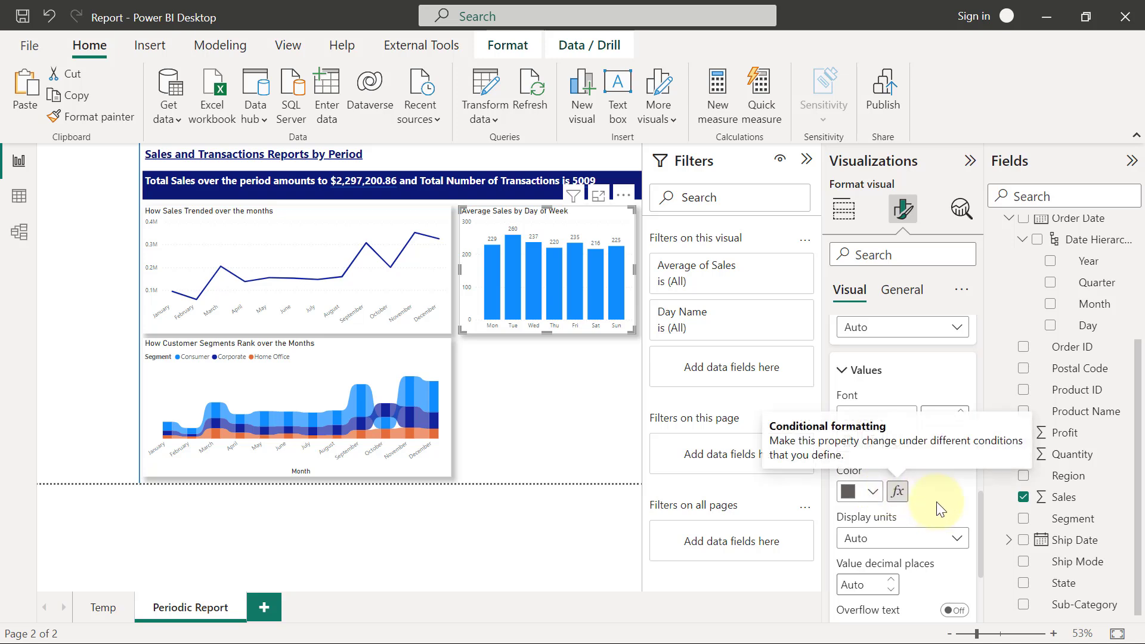
{"action": "left_click_drag", "start_coordinate": [979, 523], "coordinate": [982, 423]}
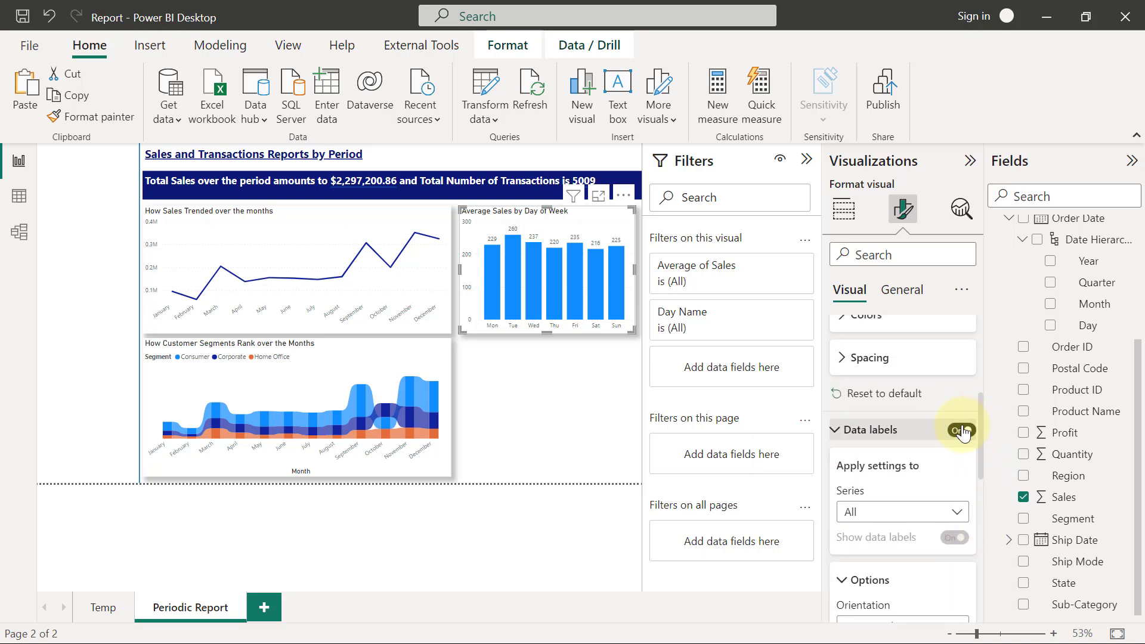
Switch the chart's data labels back off
{"action": "left_click", "coordinate": [961, 429]}
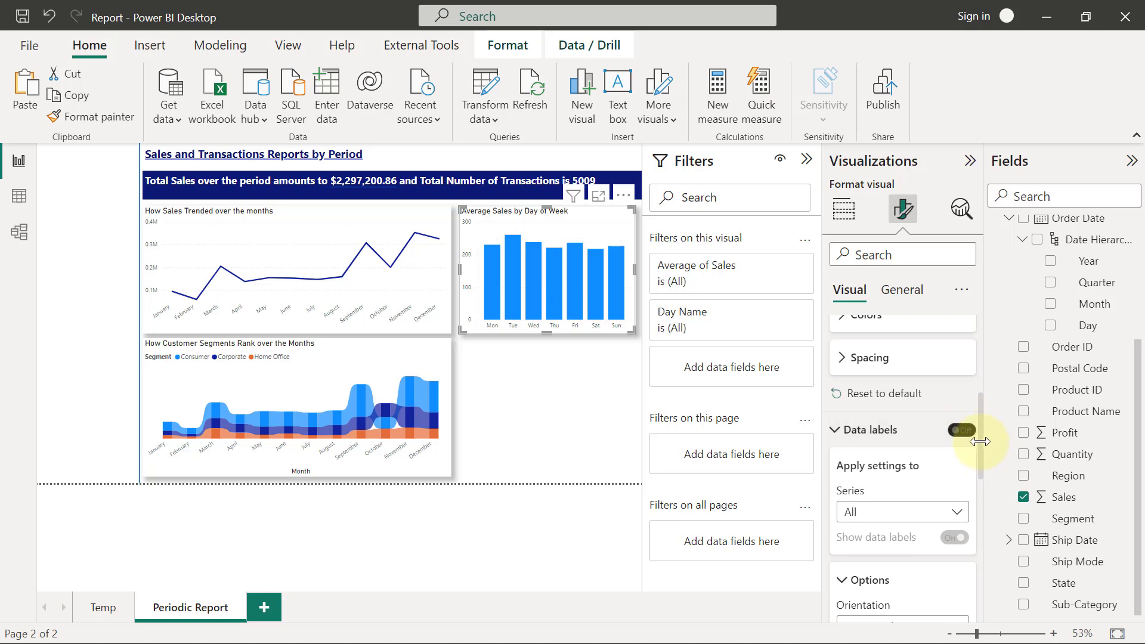
{"action": "scroll", "coordinate": [977, 380], "scroll_direction": "up", "scroll_amount": 3}
{"action": "scroll", "coordinate": [977, 372], "scroll_direction": "down", "scroll_amount": 2}
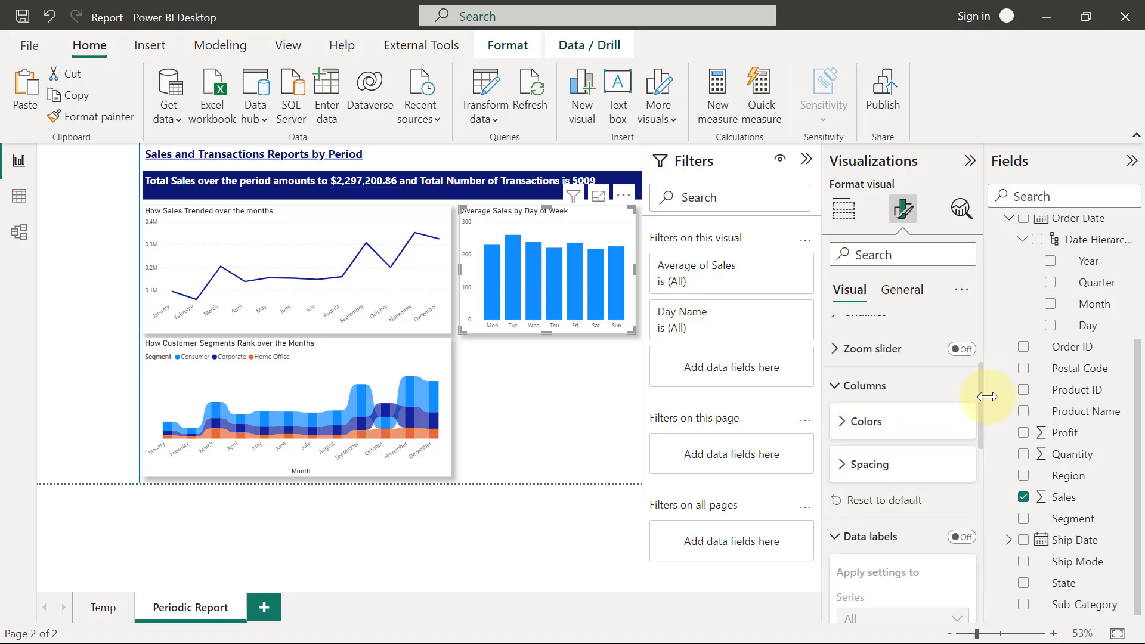
Open conditional formatting for the default column colour and keep the Gradient format style
{"action": "left_click", "coordinate": [846, 403]}
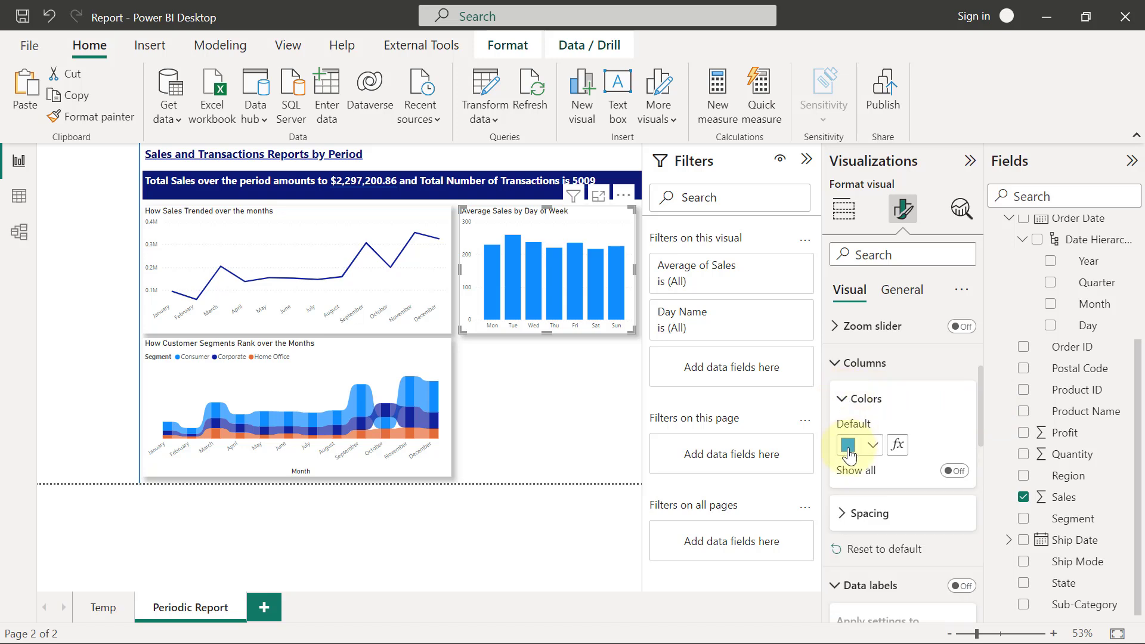
{"action": "left_click", "coordinate": [897, 446]}
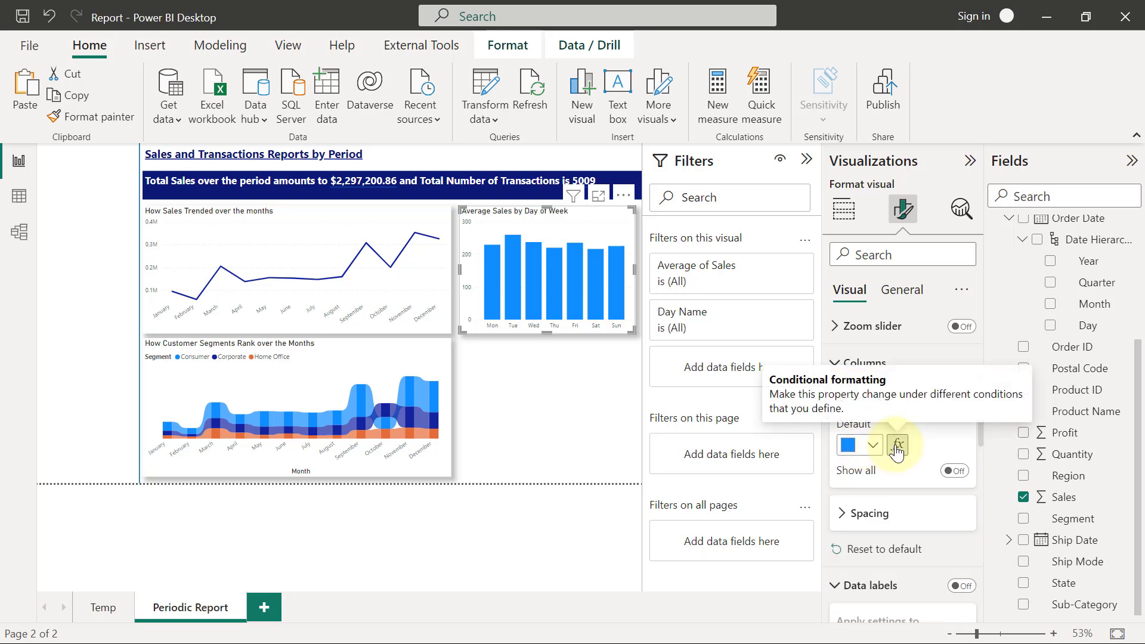
{"action": "left_click", "coordinate": [898, 447]}
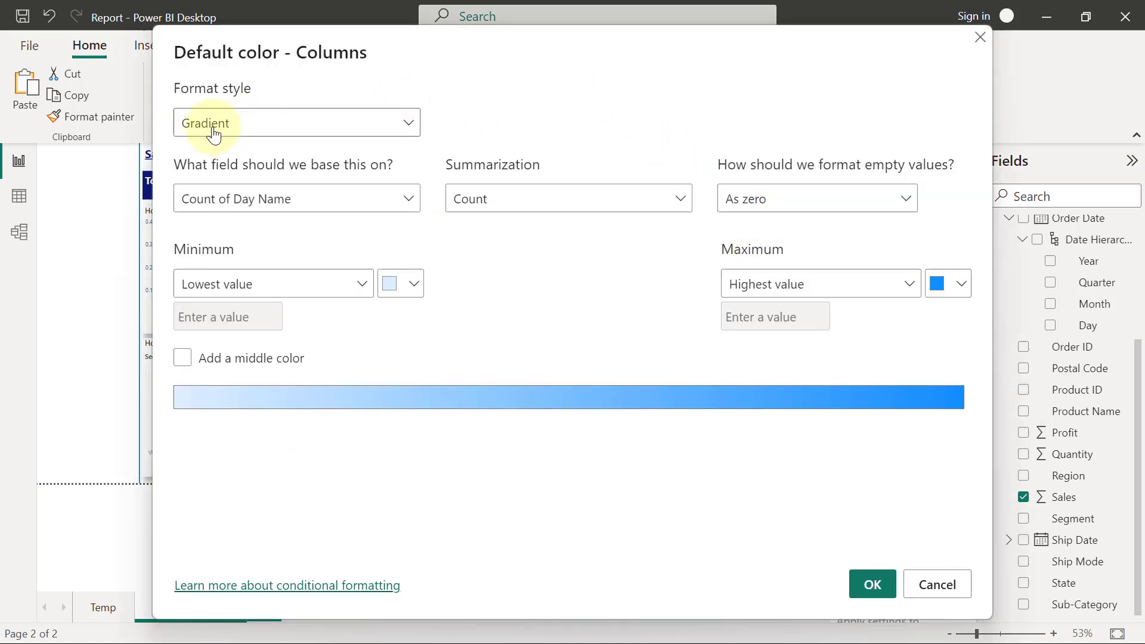
{"action": "left_click", "coordinate": [405, 125]}
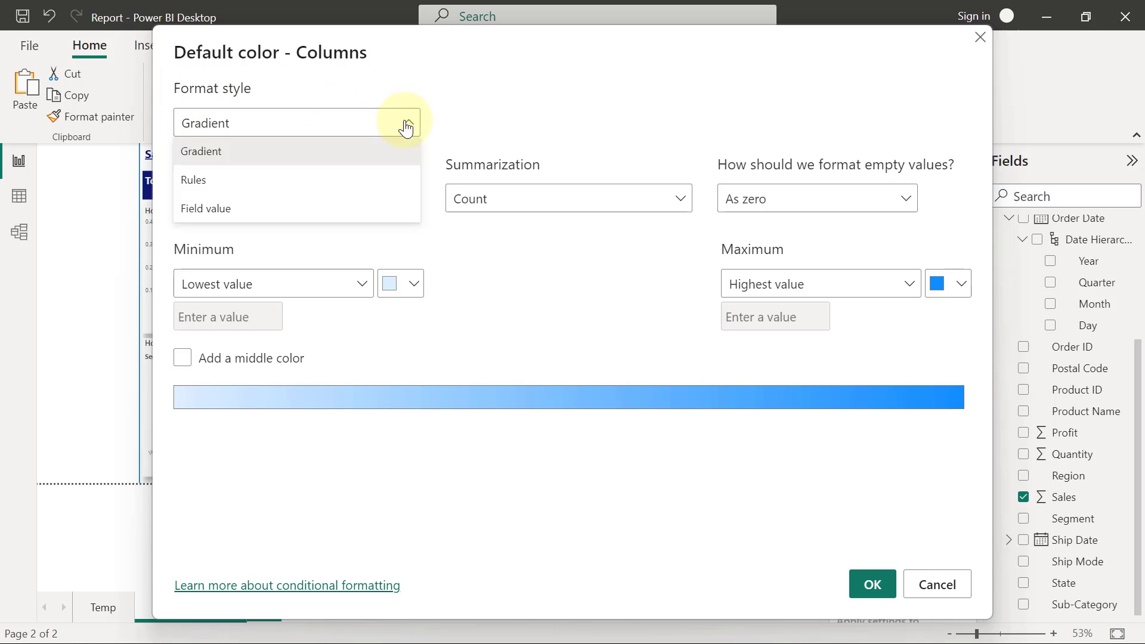
{"action": "left_click", "coordinate": [233, 163]}
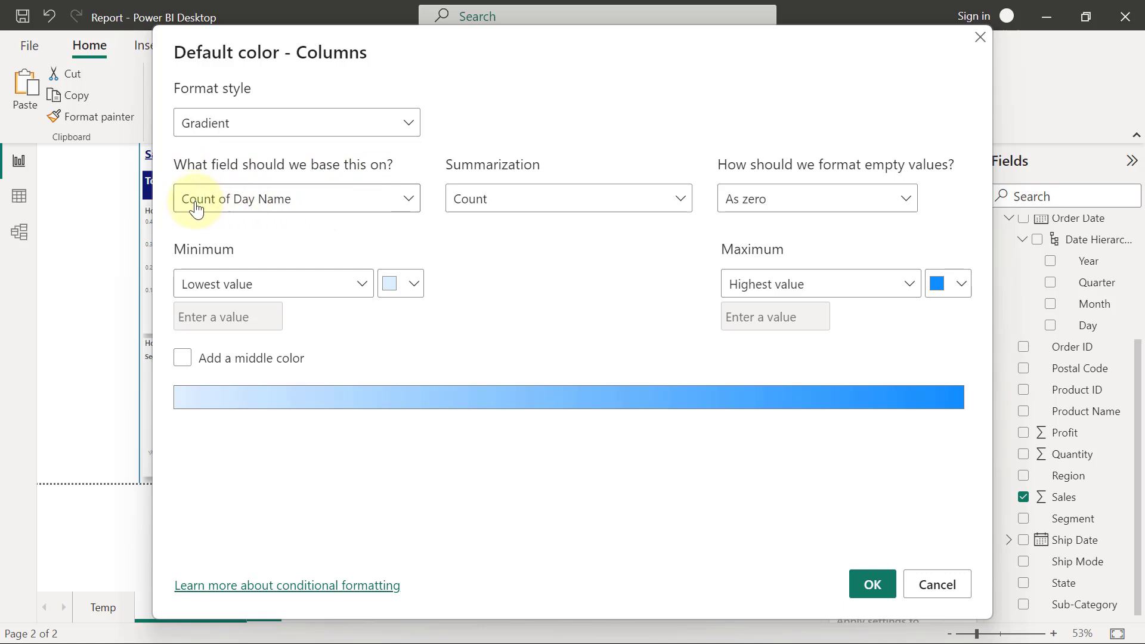
Base the gradient on the Orders table's Sales field, summarized as Average
{"action": "left_click", "coordinate": [409, 202]}
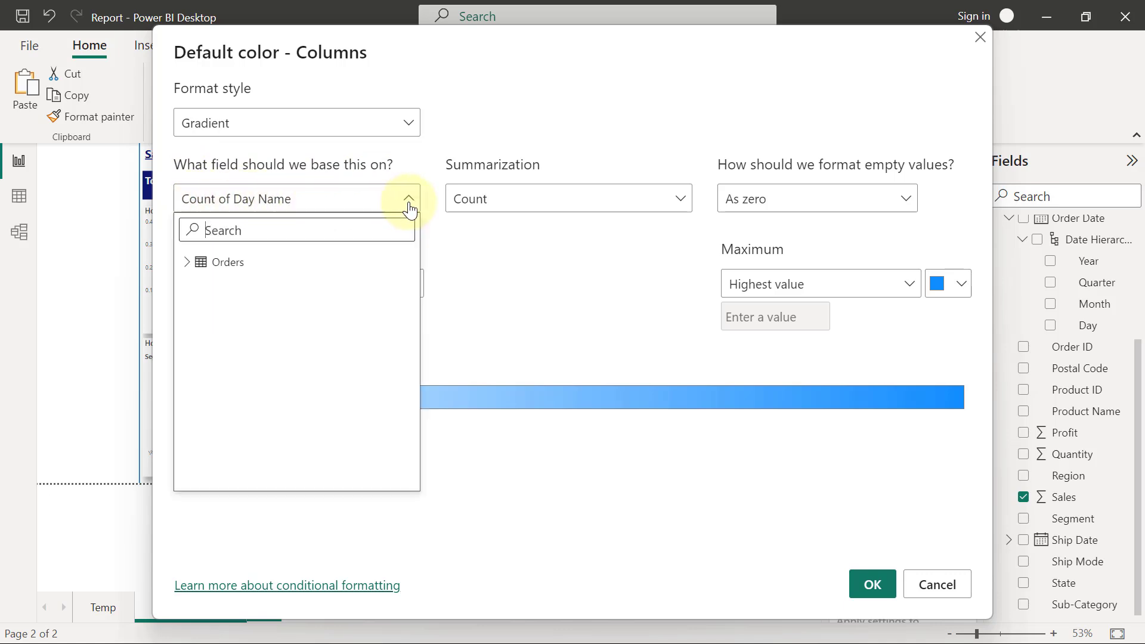
{"action": "left_click", "coordinate": [187, 264]}
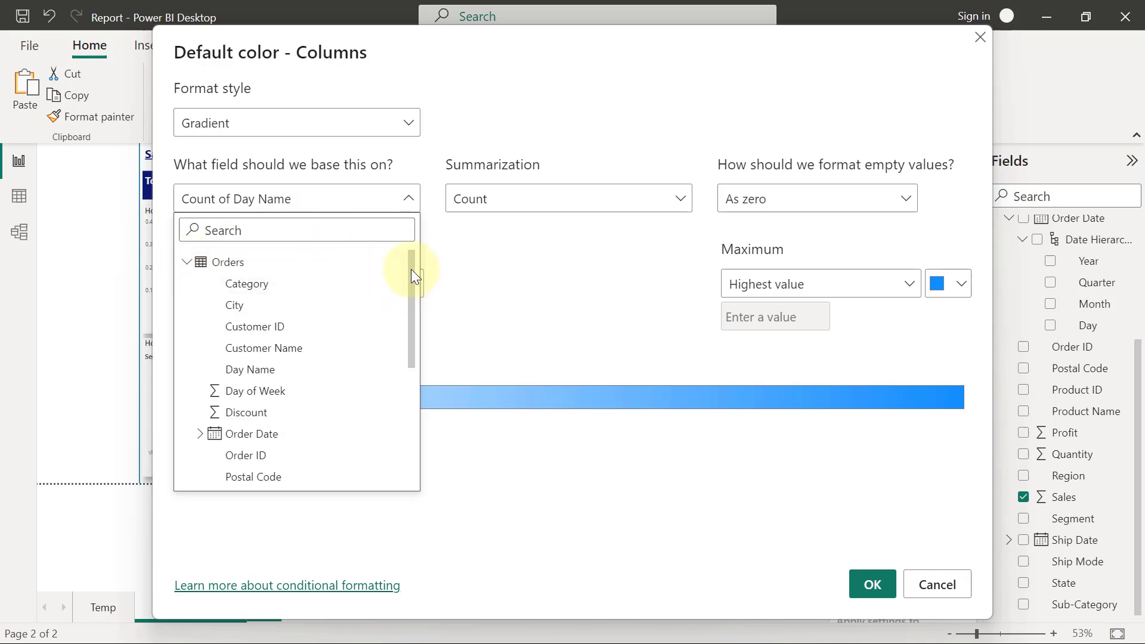
{"action": "left_click_drag", "start_coordinate": [411, 269], "coordinate": [294, 404]}
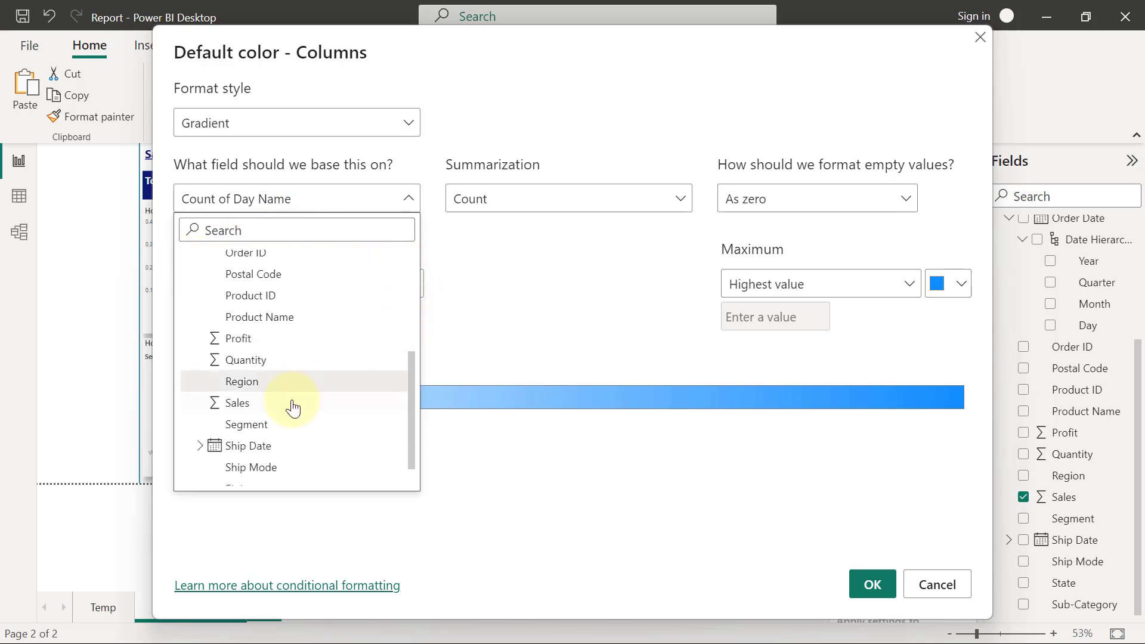
{"action": "left_click", "coordinate": [266, 408]}
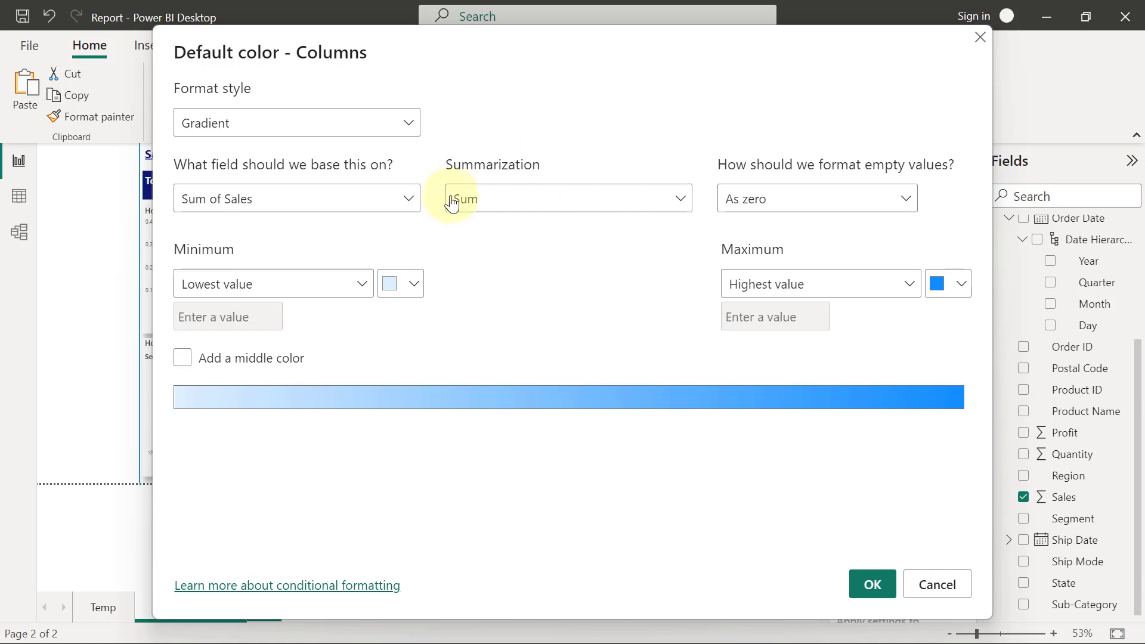
{"action": "left_click", "coordinate": [679, 204]}
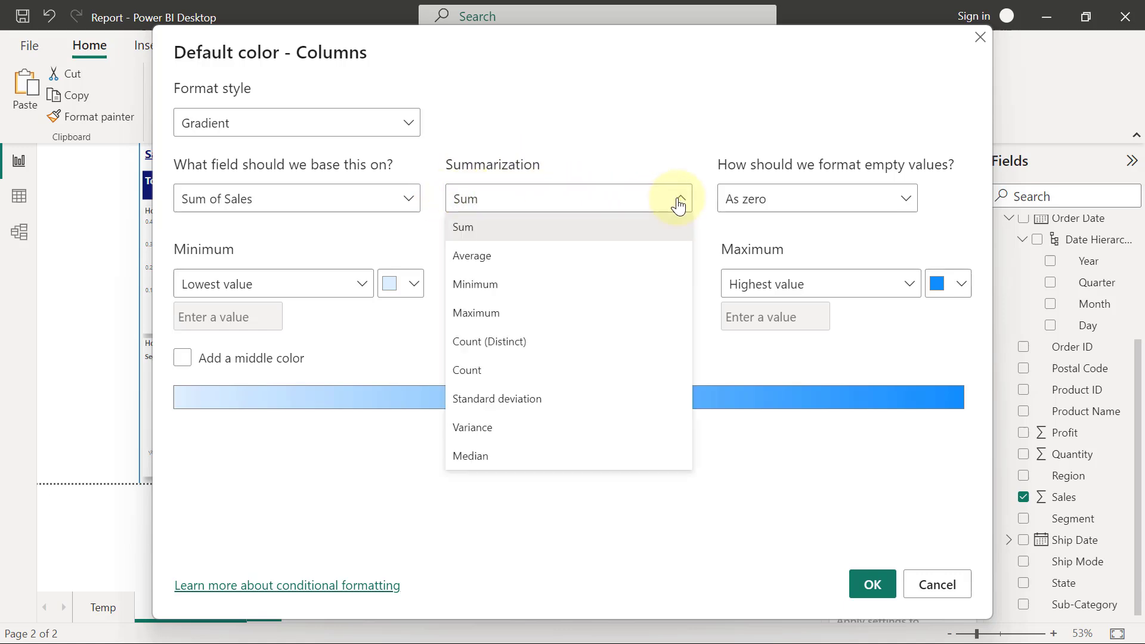
{"action": "left_click", "coordinate": [534, 262]}
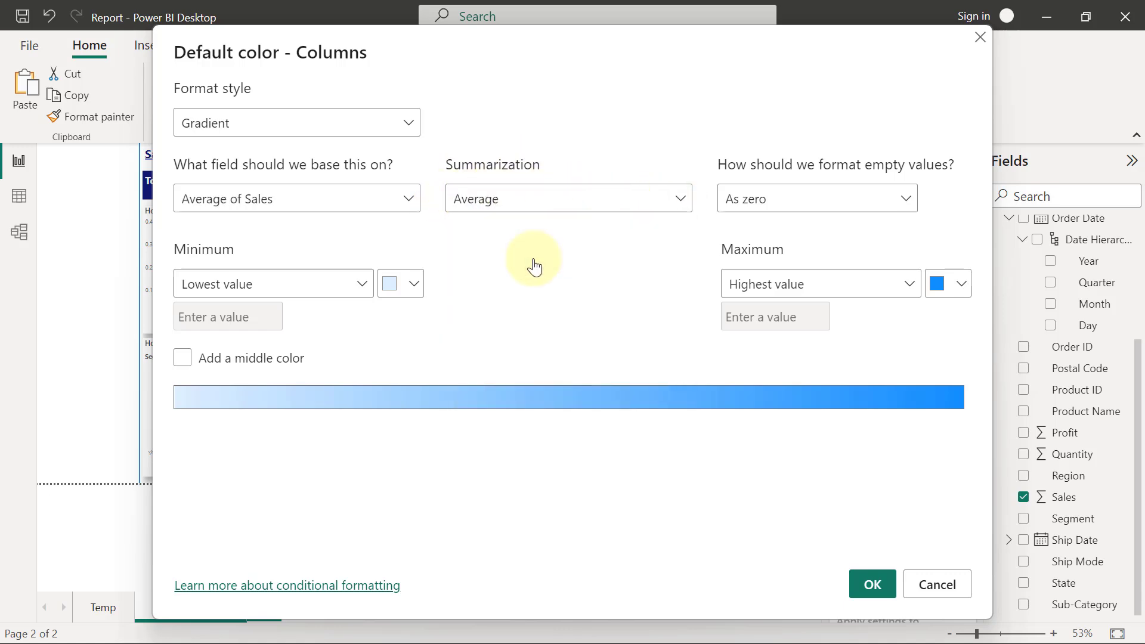
Set the minimum colour to light purple and the maximum to dark navy, then apply
{"action": "left_click", "coordinate": [416, 288]}
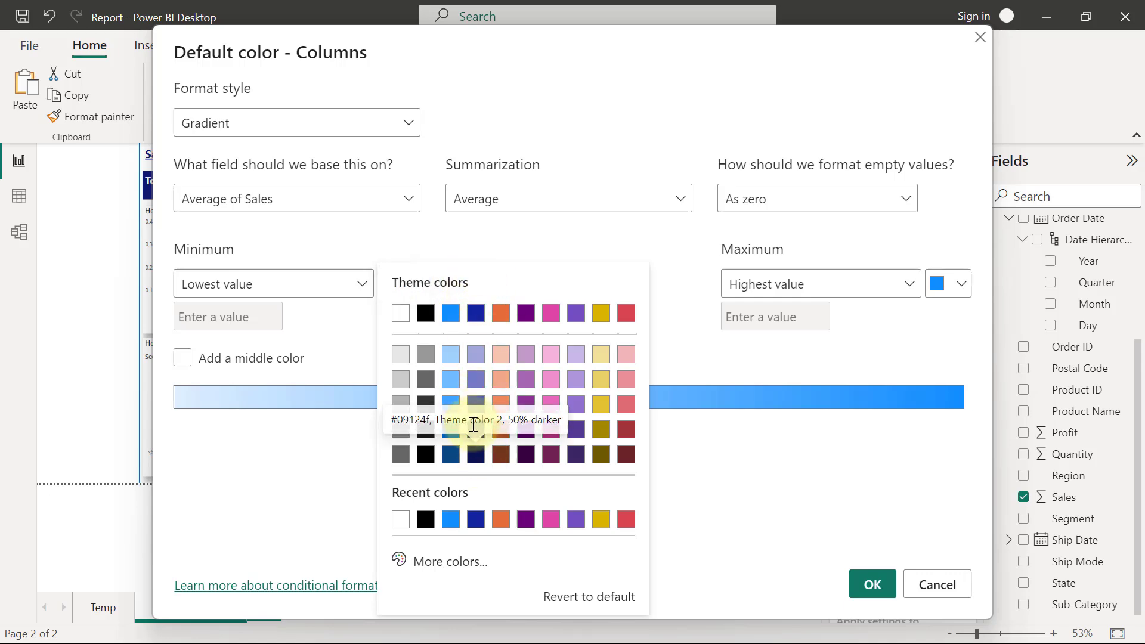
{"action": "left_click", "coordinate": [475, 355]}
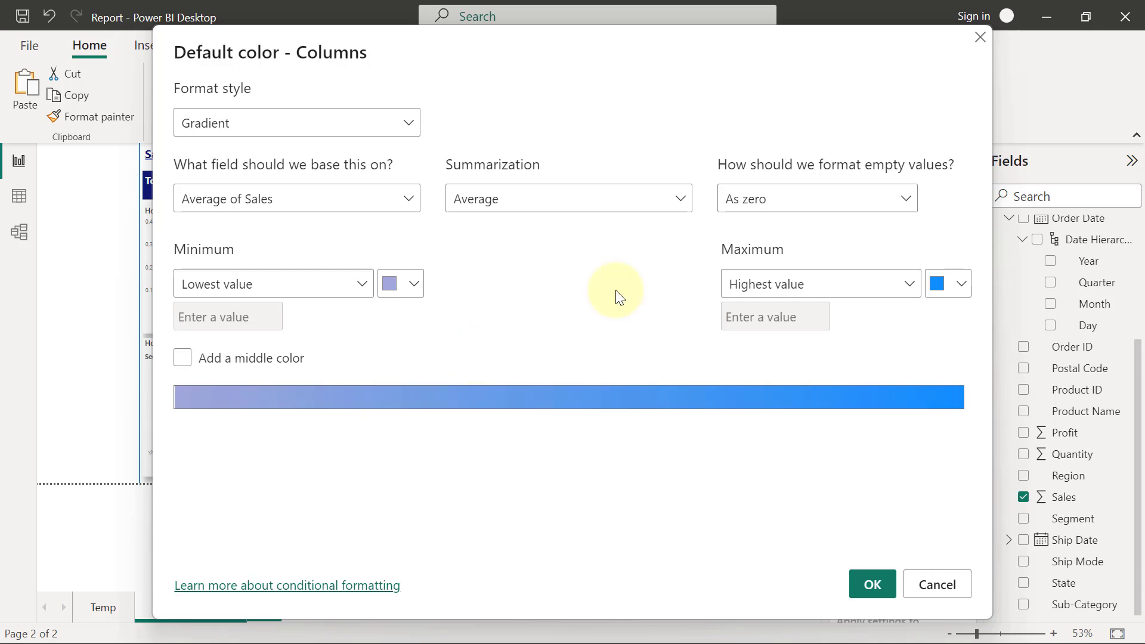
{"action": "left_click", "coordinate": [961, 288]}
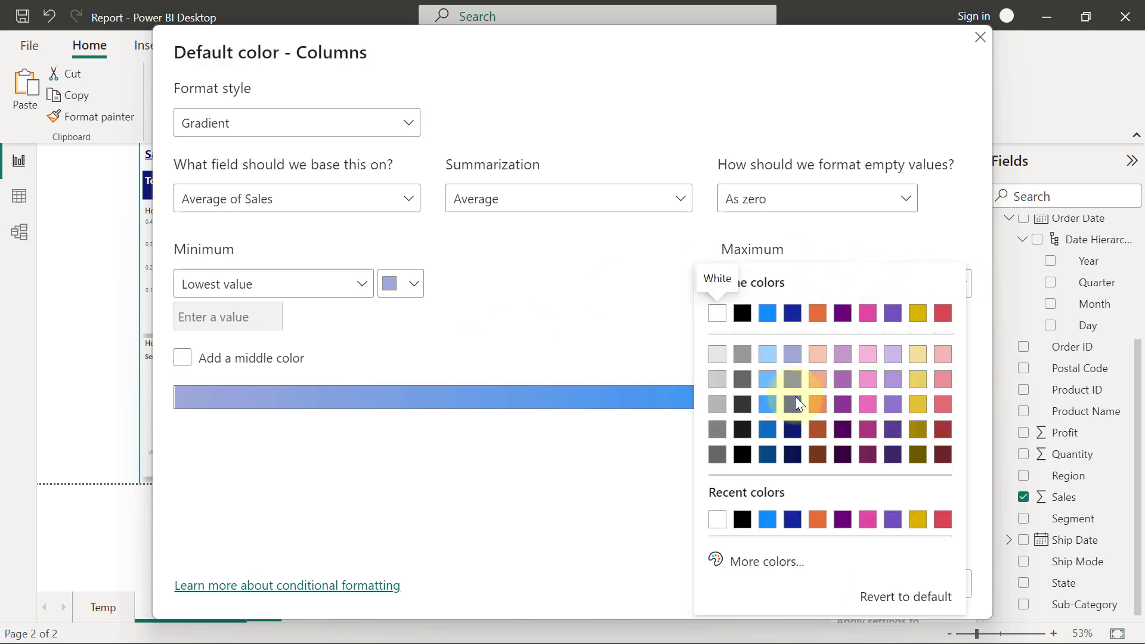
{"action": "left_click", "coordinate": [793, 430]}
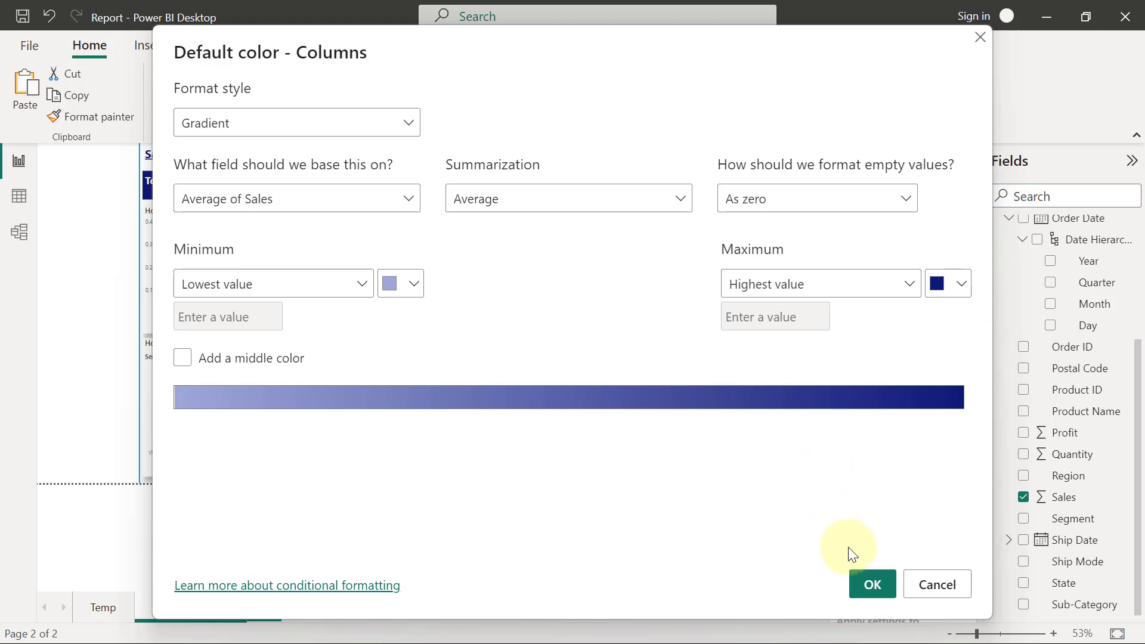
{"action": "left_click", "coordinate": [871, 584]}
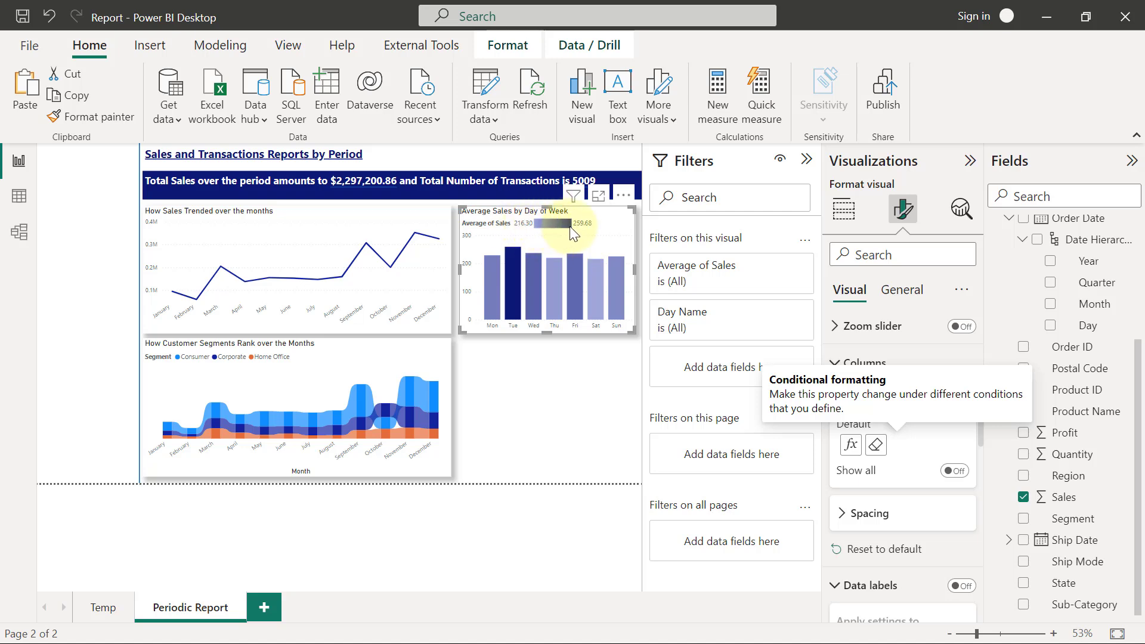
Show the Average Sales by Day of Week chart in focus mode to inspect its shaded columns
{"action": "left_click", "coordinate": [599, 196]}
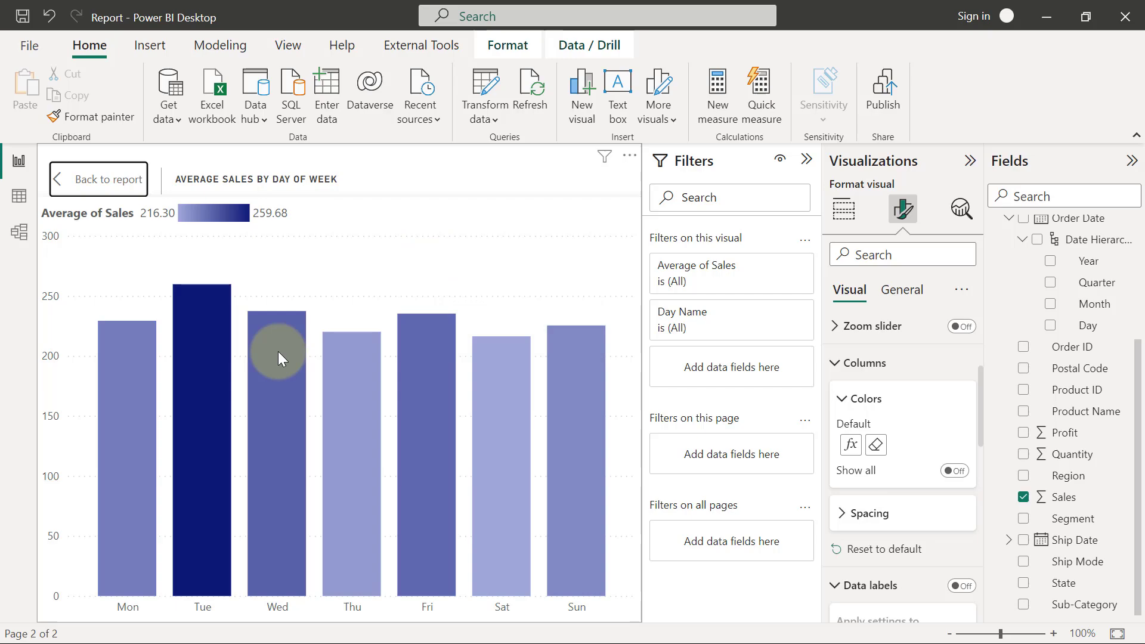
{"action": "mouse_move", "coordinate": [279, 352]}
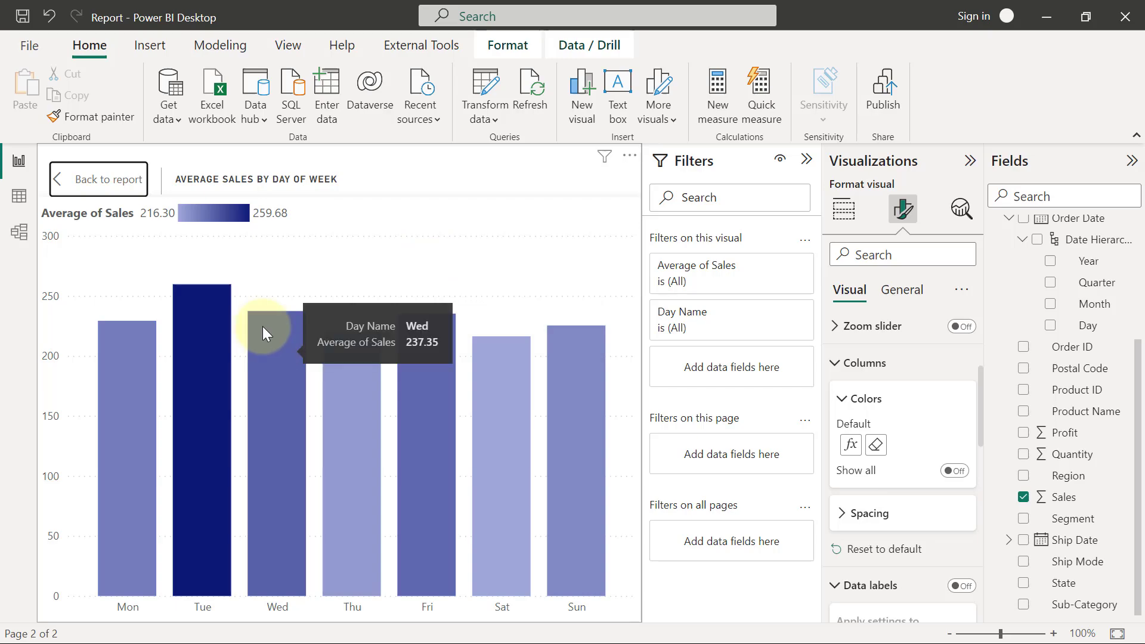